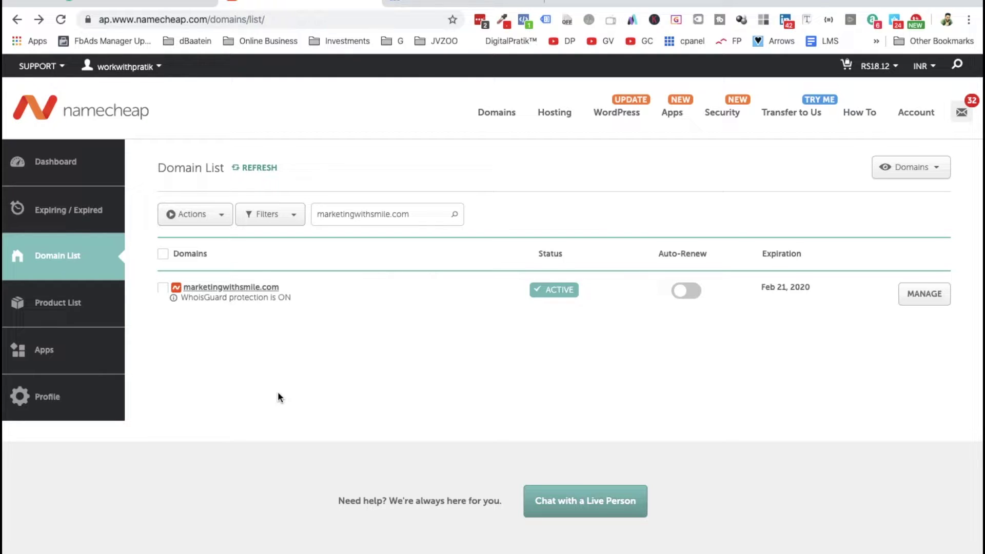
pyautogui.click(444, 3)
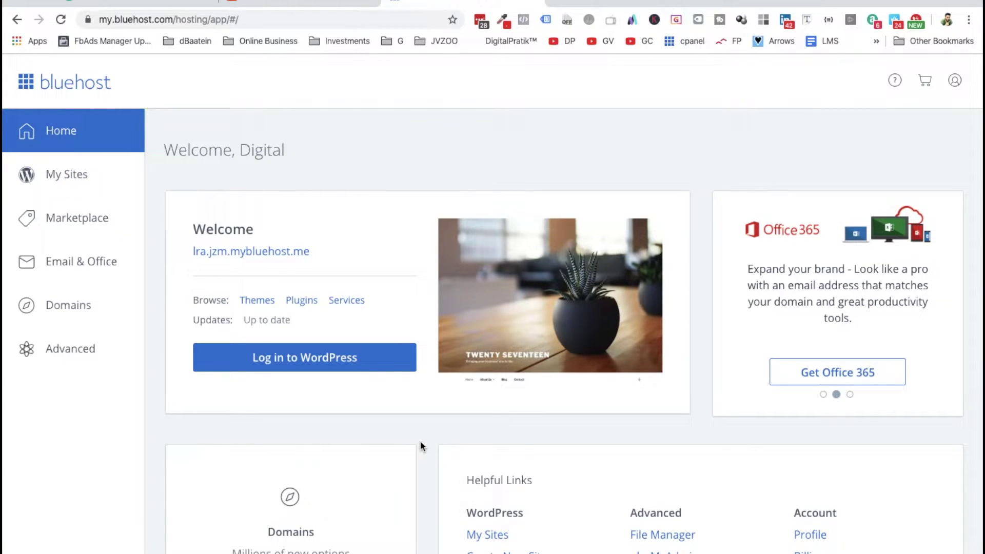
pyautogui.click(315, 5)
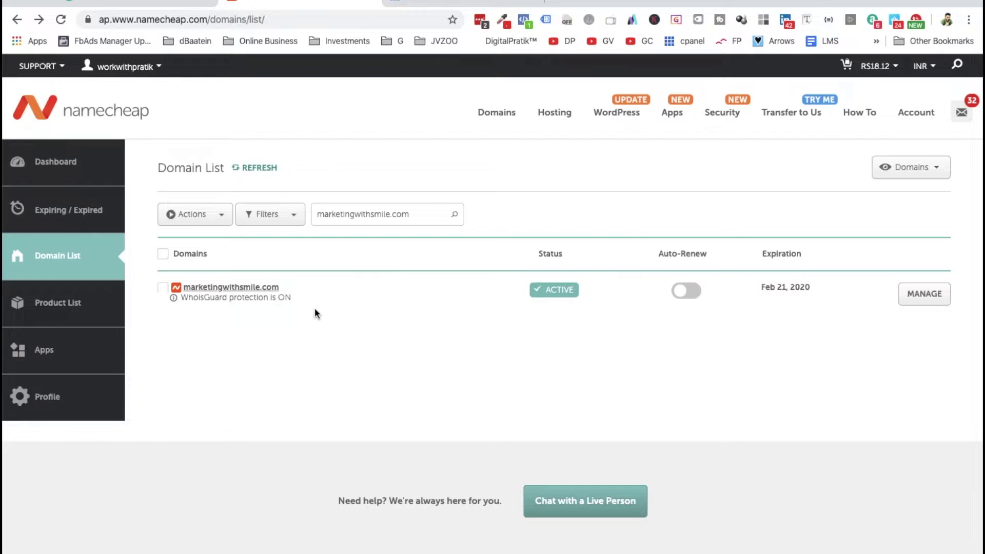
pyautogui.click(460, 4)
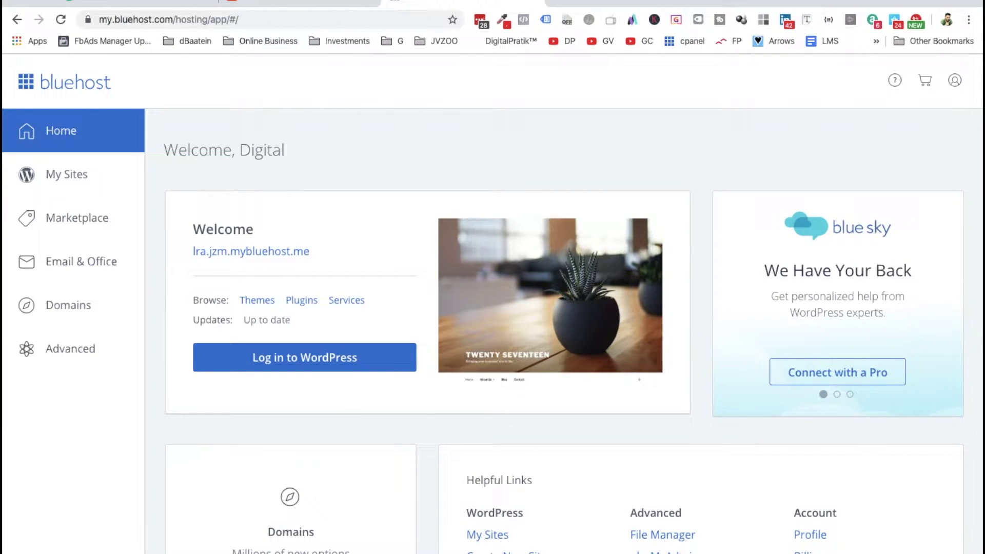
pyautogui.click(307, 4)
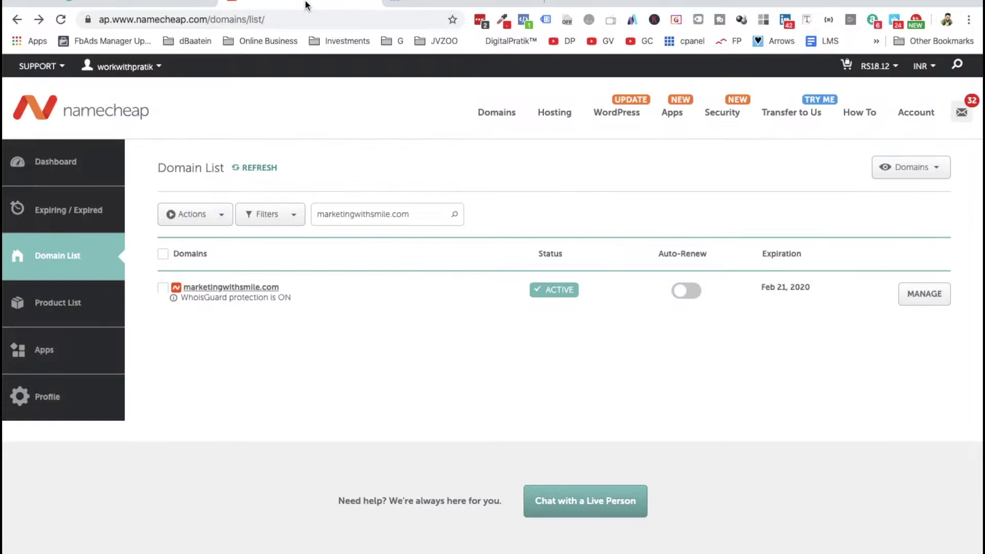
pyautogui.tripleClick(381, 214)
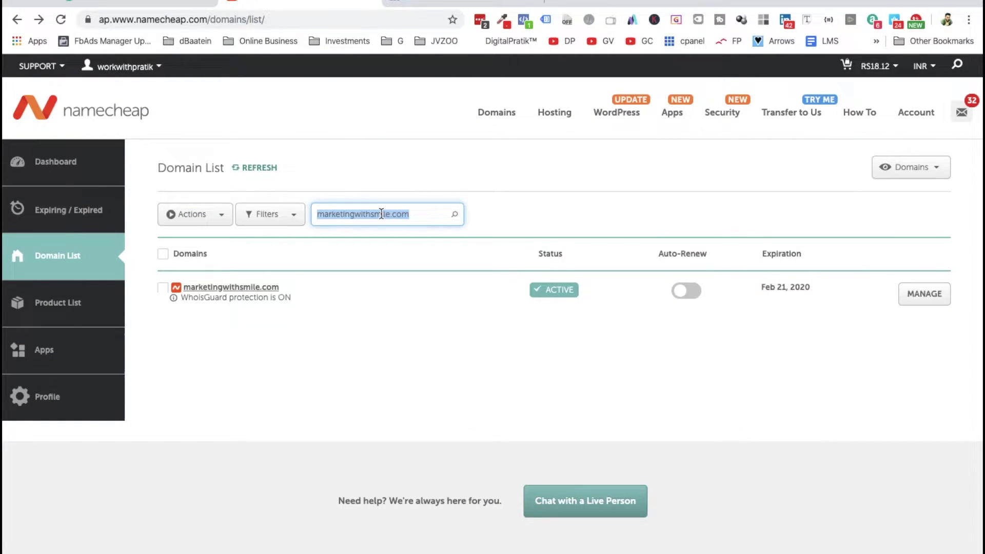
pyautogui.hotkey('ctrl', '+')
pyautogui.hotkey('ctrl', '+')
pyautogui.hotkey('ctrl', '+')
pyautogui.hotkey('ctrl', '+')
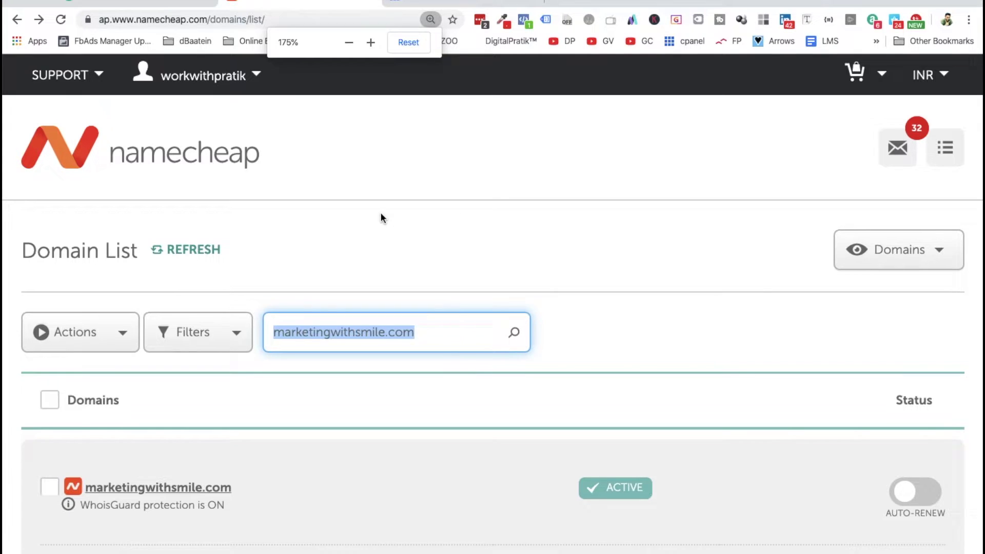
pyautogui.hotkey('shift', 'Left')
pyautogui.hotkey('shift', 'Left')
pyautogui.hotkey('shift', 'Left')
pyautogui.hotkey('shift', 'Left')
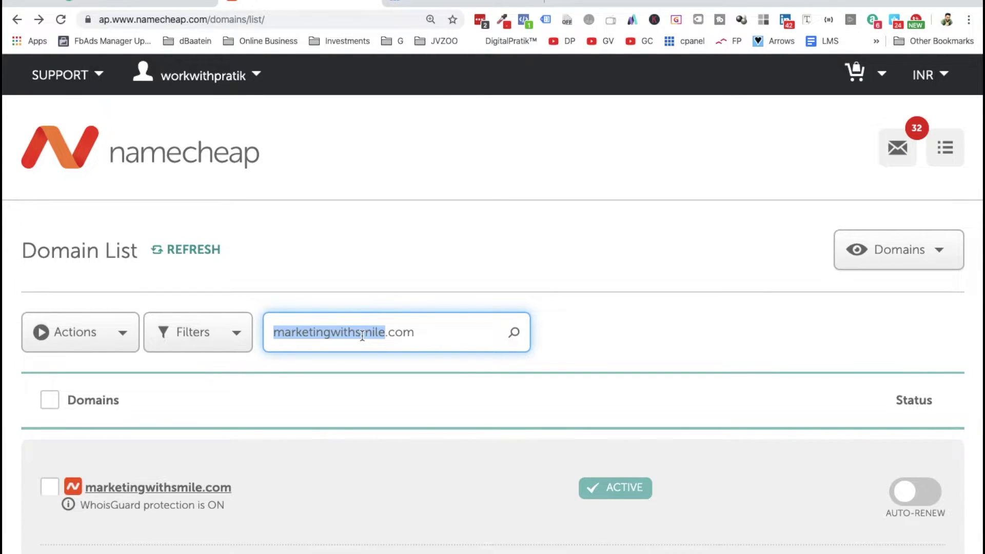
pyautogui.hotkey('ctrl', '-')
pyautogui.hotkey('ctrl', '-')
pyautogui.hotkey('ctrl', '-')
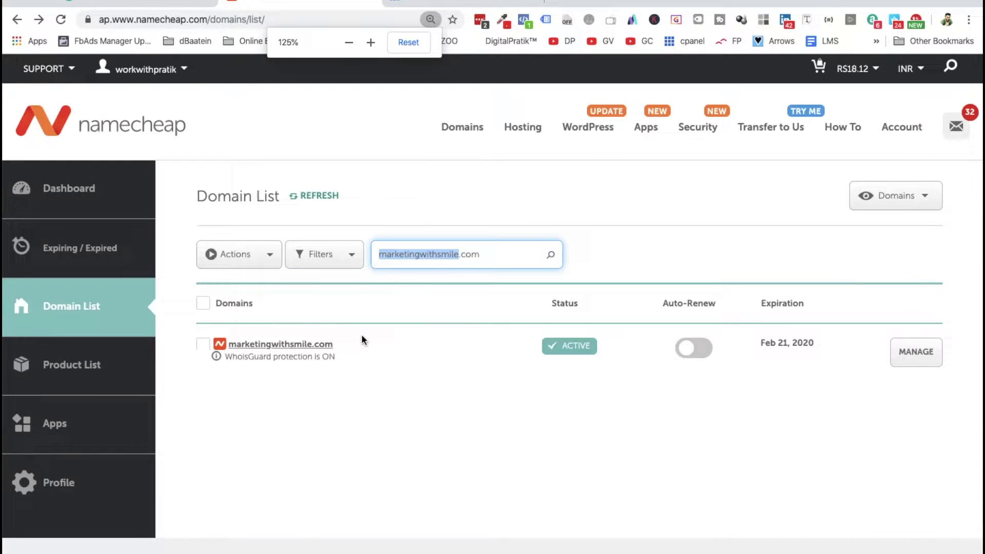
pyautogui.hotkey('ctrl', '-')
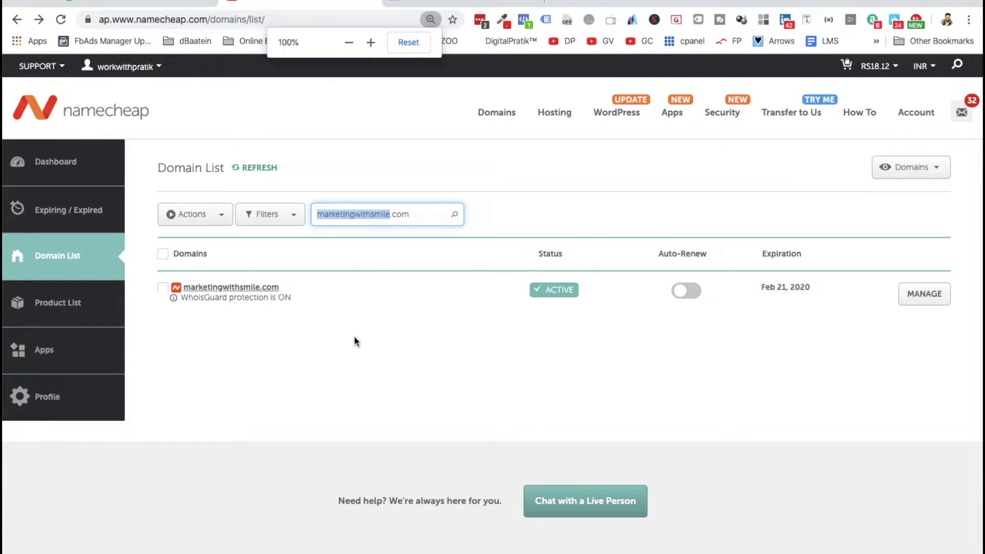
pyautogui.click(329, 341)
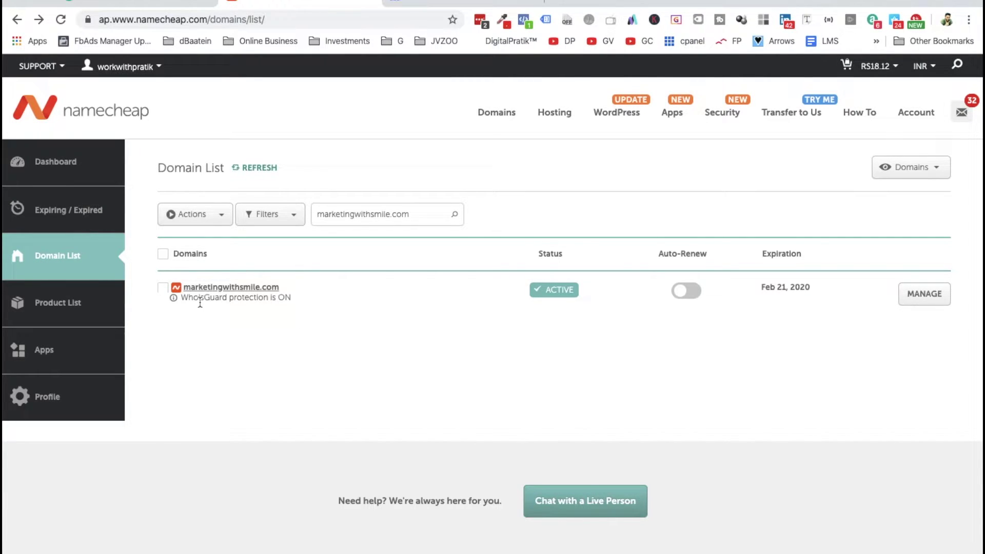
# On marketingwithsmile.com's Namecheap management page, change the Nameservers dropdown to Custom DNS.
pyautogui.click(926, 301)
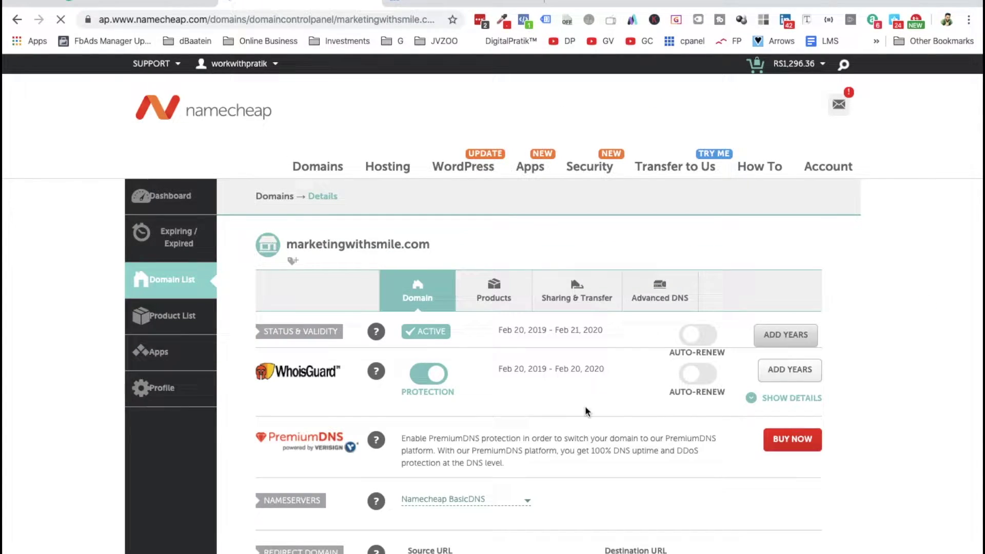
pyautogui.scroll(-3, 506, 429)
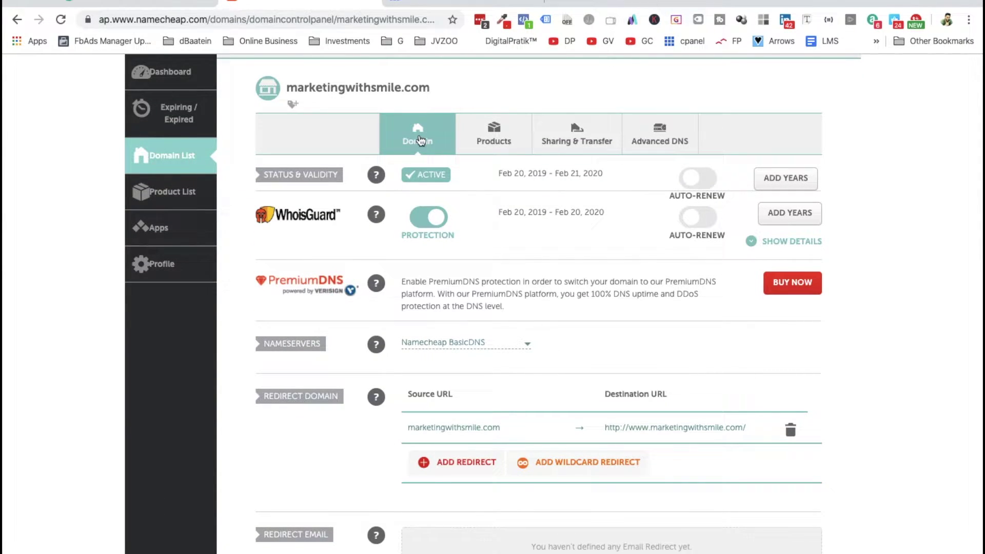
pyautogui.click(457, 343)
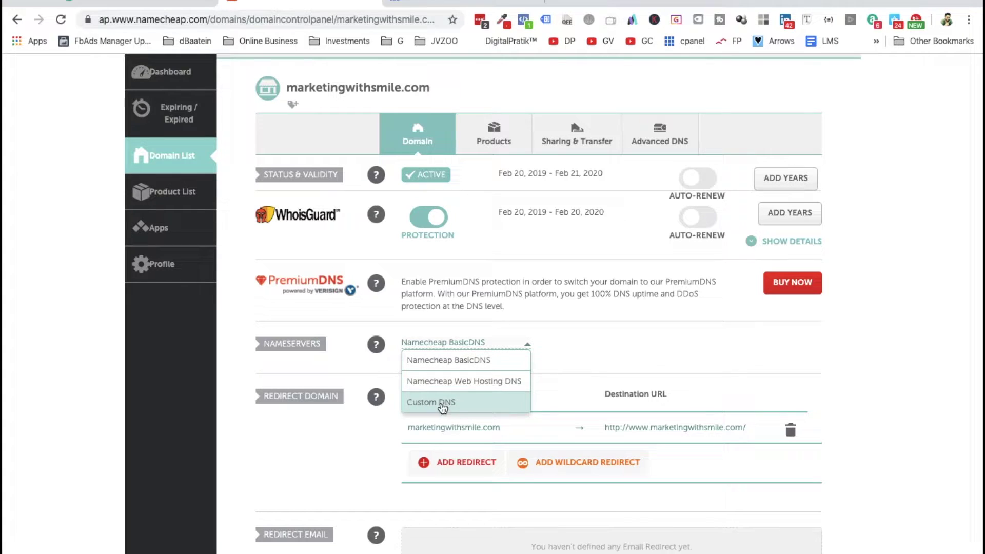
pyautogui.click(462, 407)
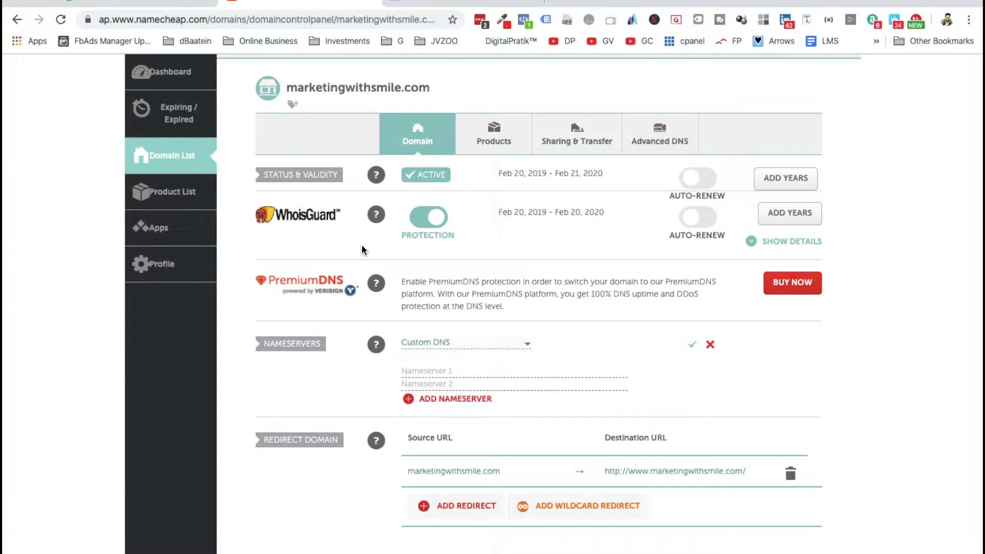
# In the Bluehost dashboard, go to Domains and open the Assign Domain page.
pyautogui.click(456, 2)
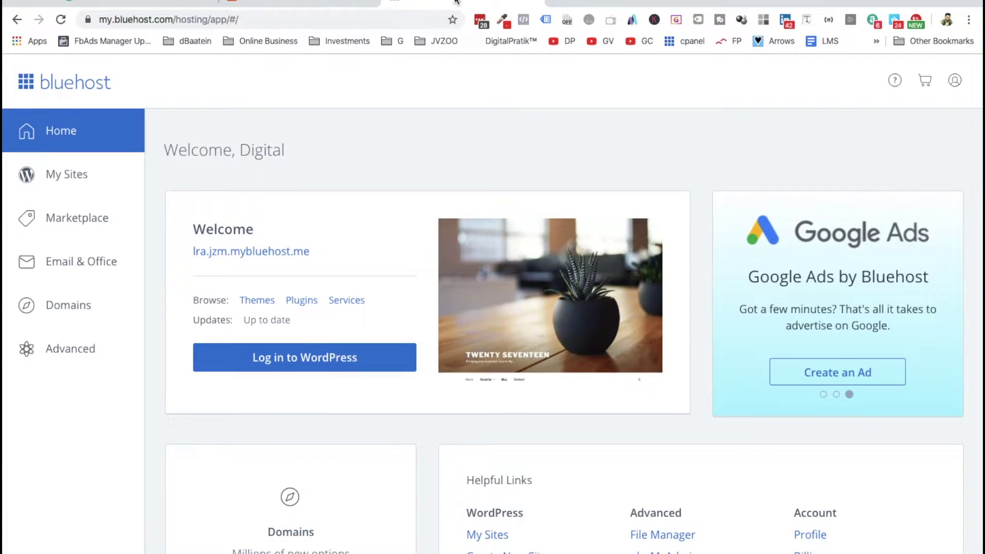
pyautogui.click(72, 310)
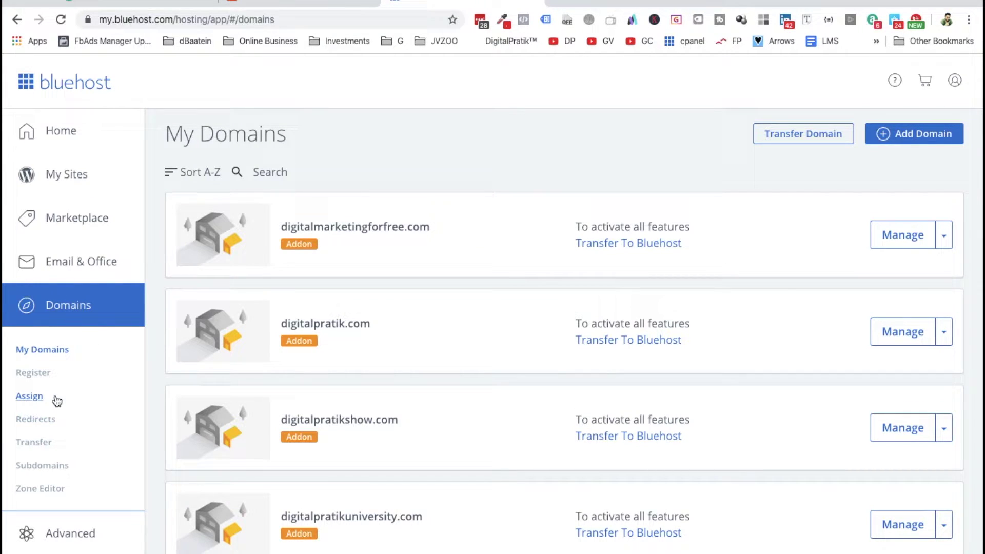
pyautogui.click(29, 397)
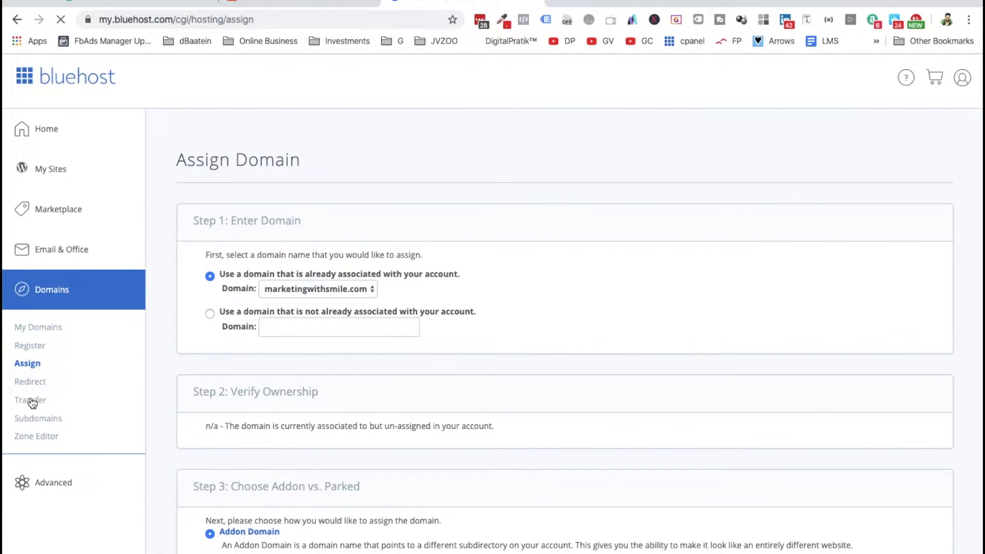
# Choose 'Use a domain not already associated', enter marketingwithsmile.com, and check its ownership status (n/a).
pyautogui.click(238, 321)
pyautogui.click(264, 324)
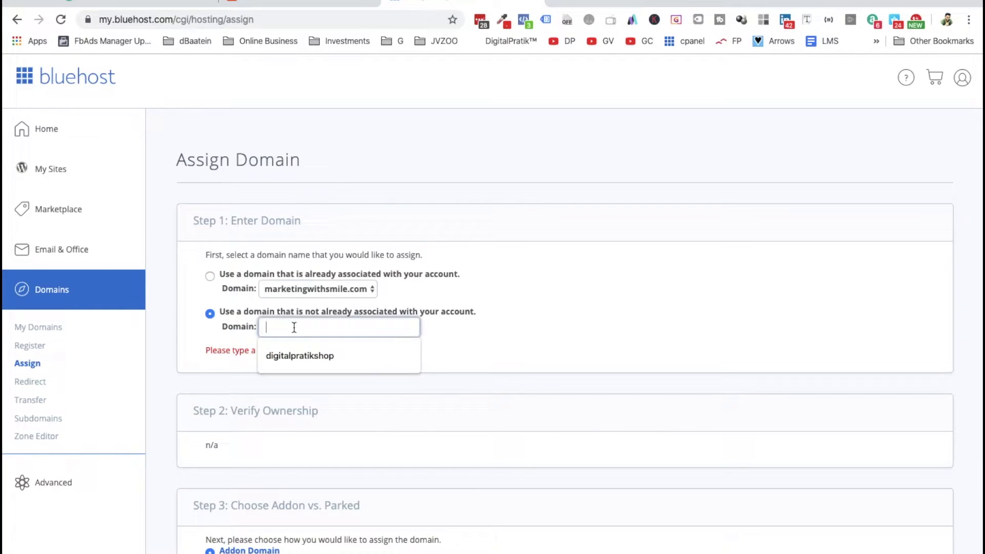
pyautogui.write('marketing')
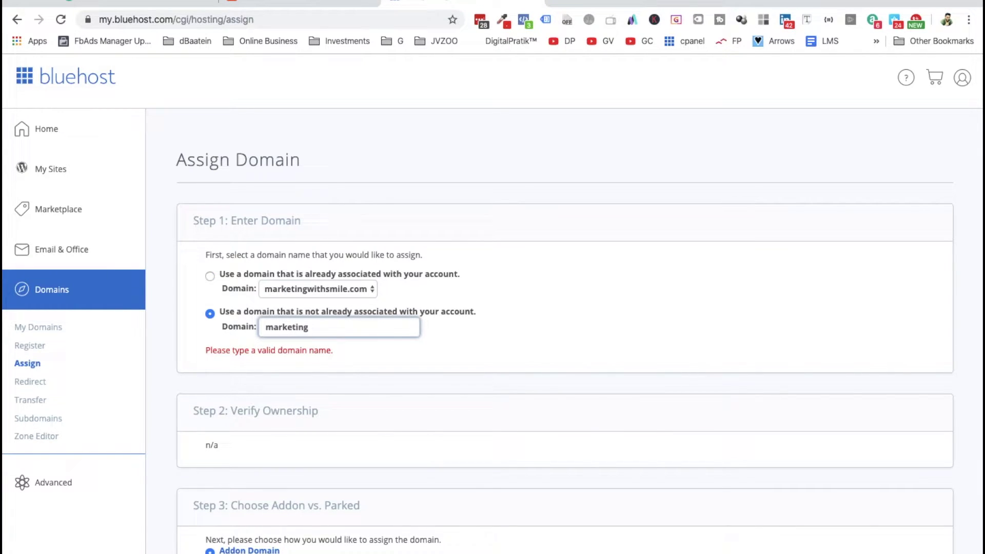
pyautogui.write('withsmile.com')
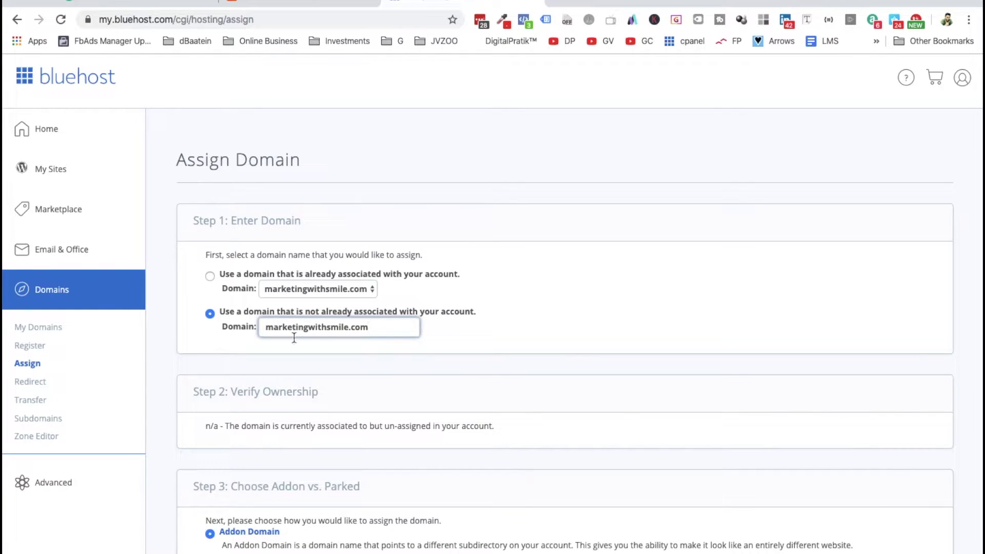
pyautogui.click(278, 422)
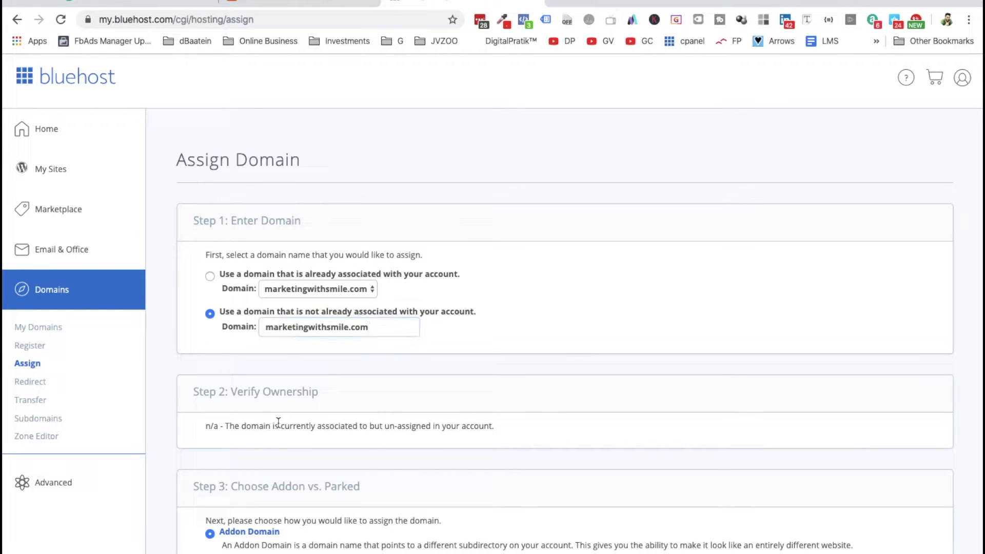
pyautogui.tripleClick(448, 425)
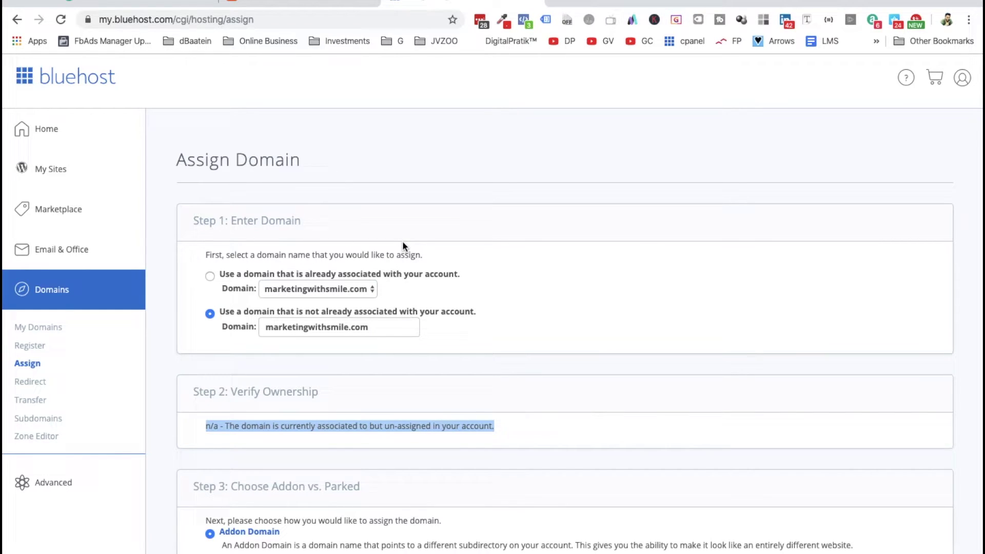
# In Namecheap, save NS1.BLUEHOST.COM and NS2.BLUEHOST.COM as the custom nameservers, then return to Bluehost.
pyautogui.click(293, 1)
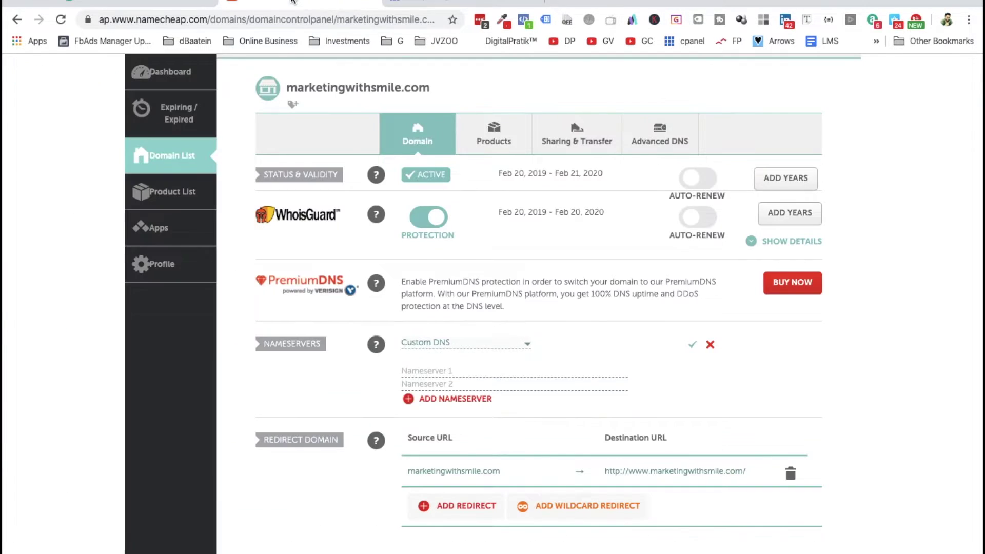
pyautogui.click(444, 369)
pyautogui.write('NS1.BLUEHOST.COM')
pyautogui.press('Tab')
pyautogui.write('N')
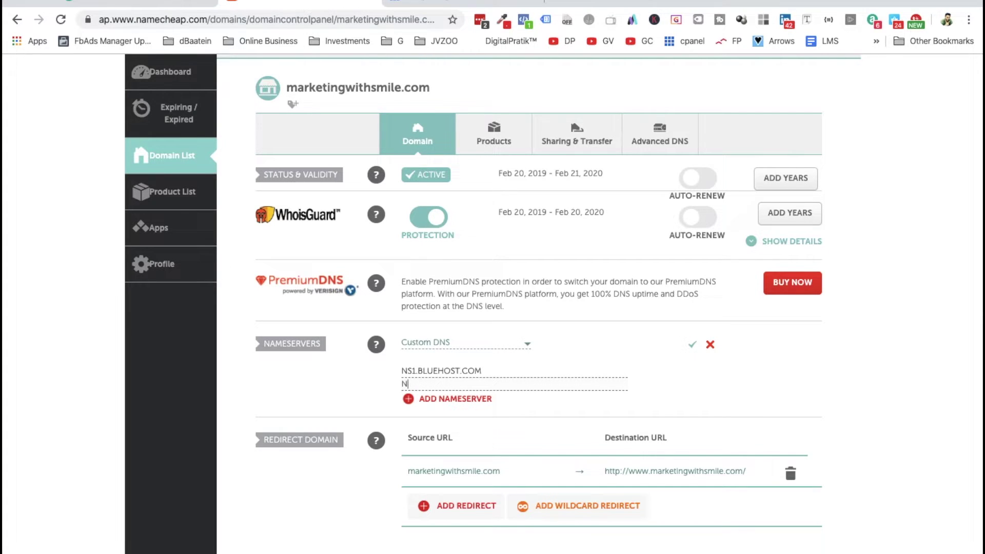
pyautogui.write('S2.BLUEHOST.COM')
pyautogui.click(693, 348)
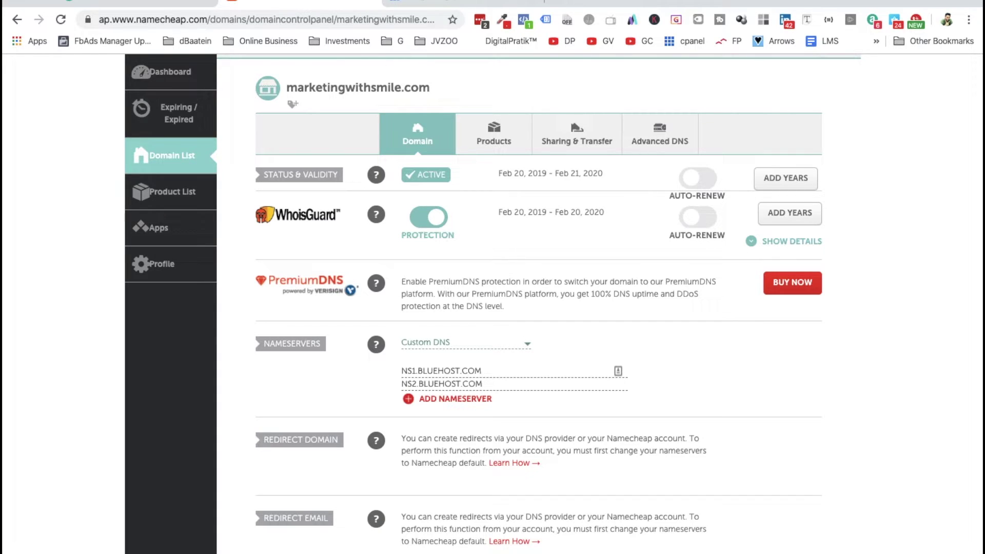
pyautogui.click(467, 4)
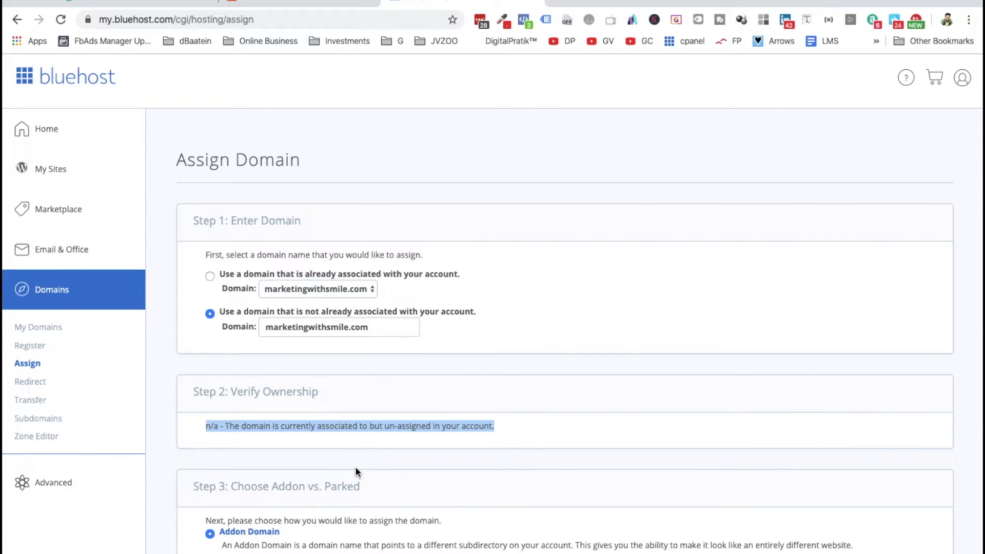
# Assign marketingwithsmile.com as an addon domain using the existing directory, then go to My Domains.
pyautogui.scroll(-10, 356, 468)
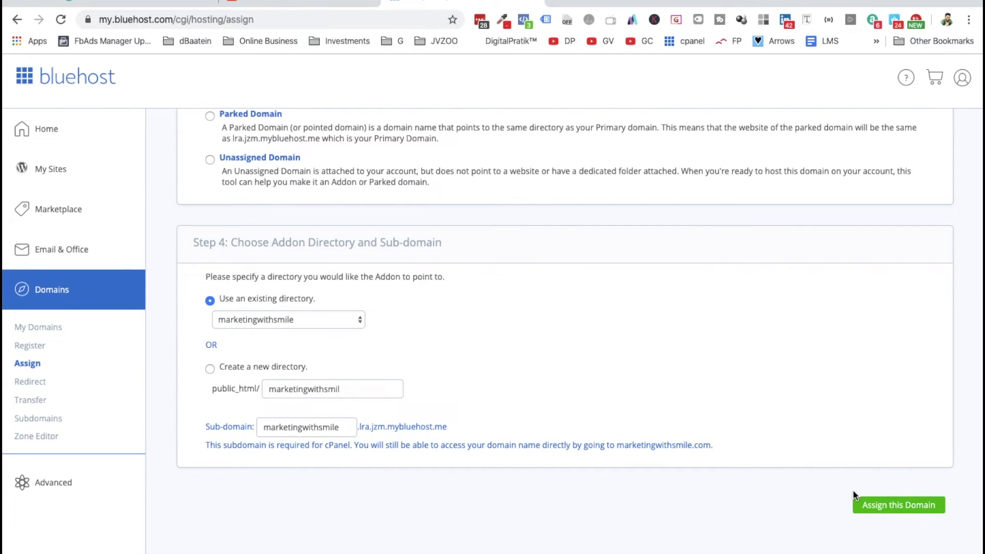
pyautogui.scroll(10, 805, 466)
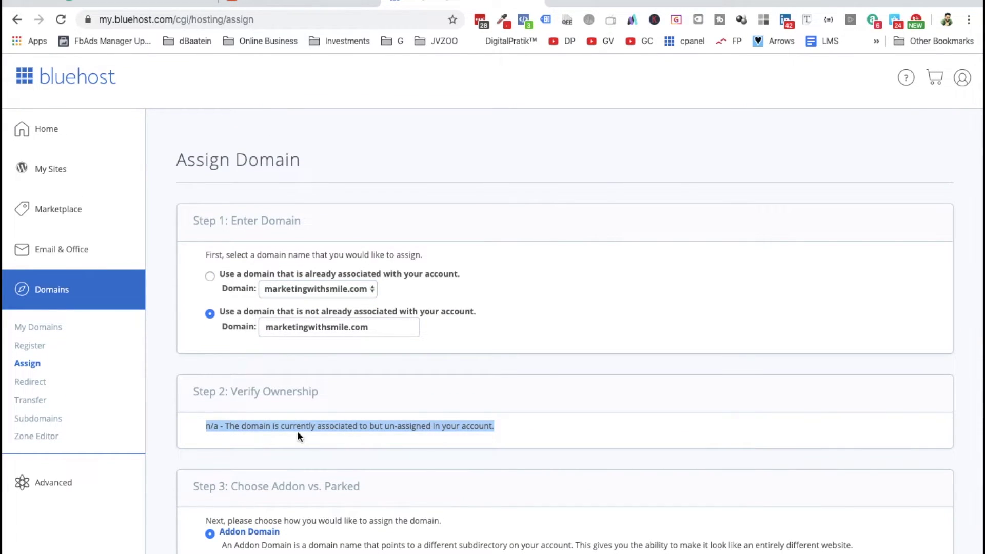
pyautogui.scroll(-10, 362, 430)
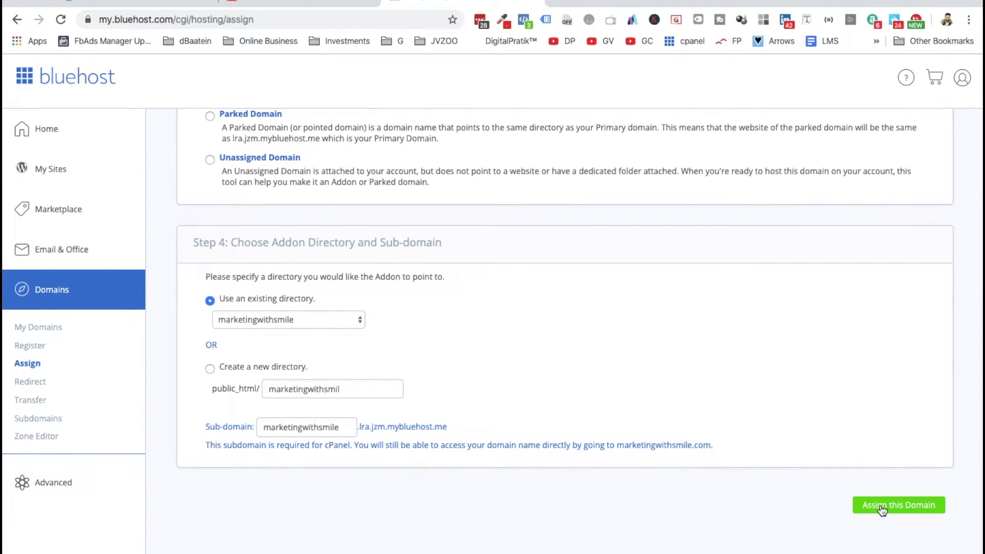
pyautogui.click(882, 510)
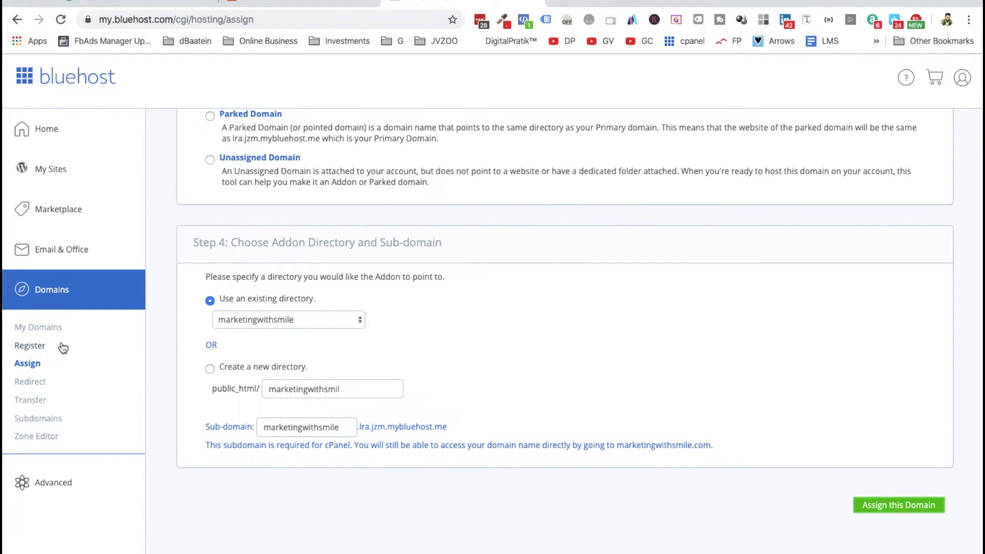
pyautogui.click(44, 333)
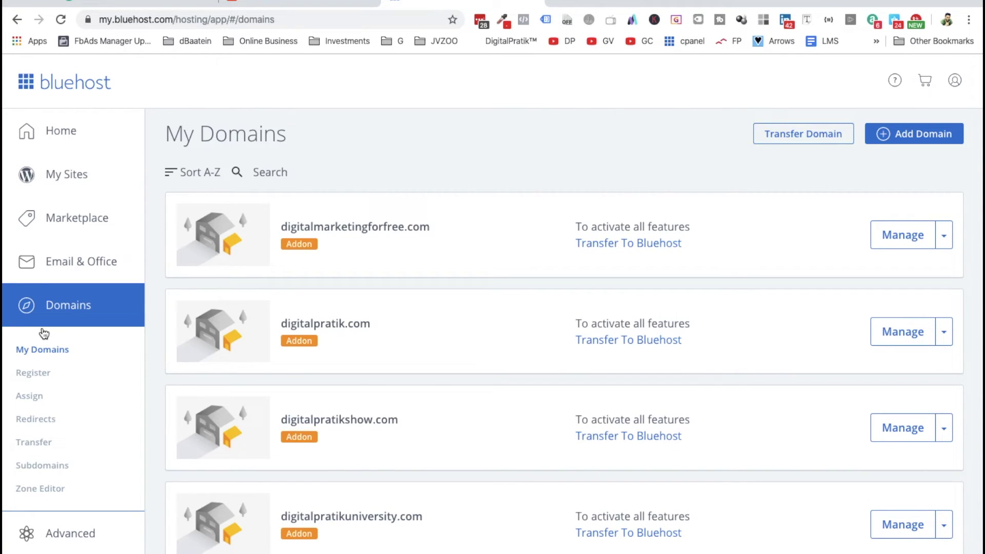
# Search the My Domains list for marketingwithsmile.com.
pyautogui.scroll(-6, 367, 417)
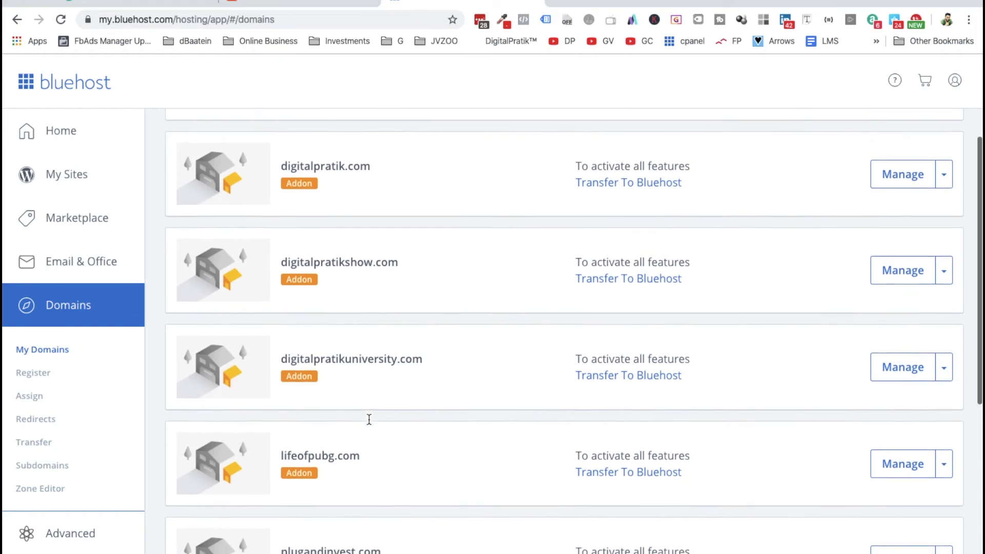
pyautogui.scroll(-1, 369, 424)
pyautogui.scroll(8, 367, 423)
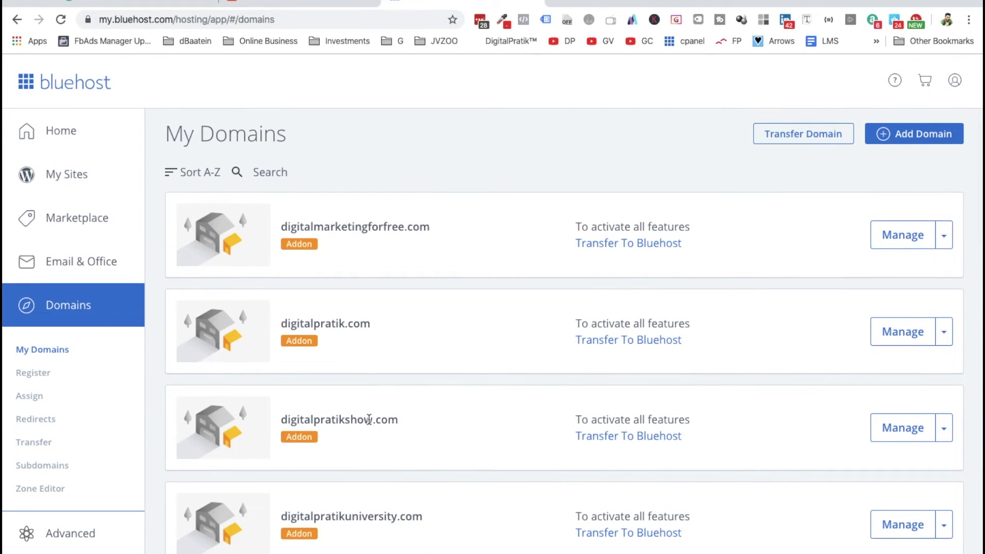
pyautogui.click(257, 172)
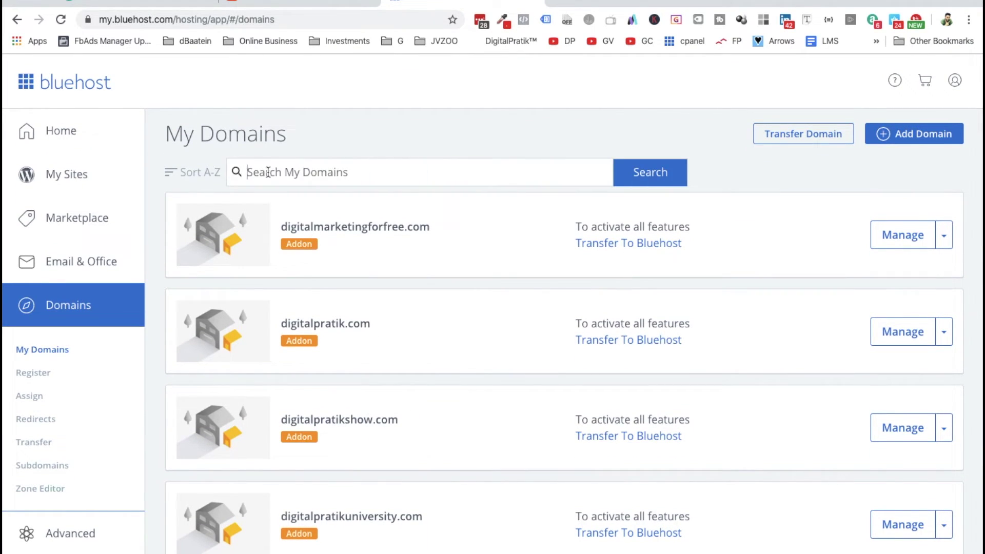
pyautogui.write('marketingwithsmi')
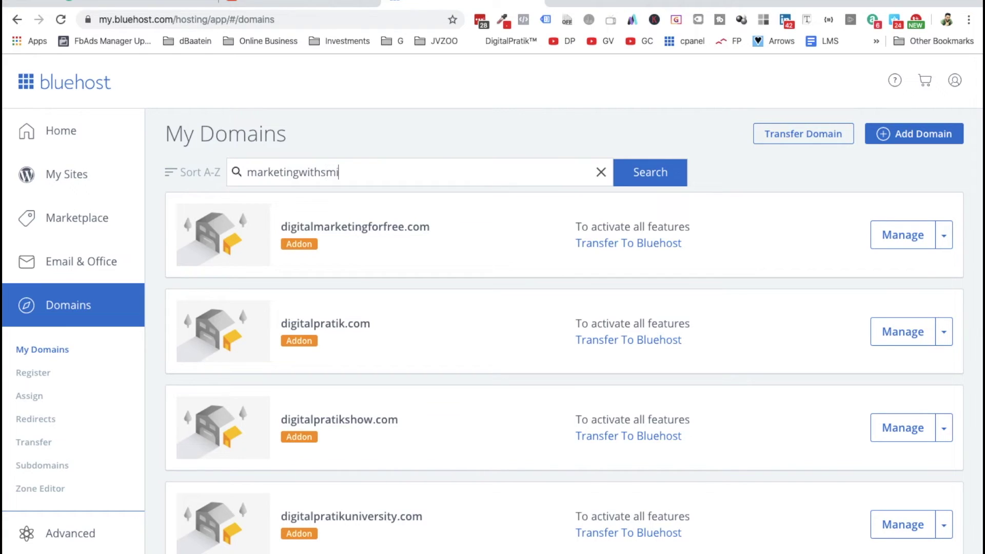
pyautogui.write('le.com')
pyautogui.click(635, 180)
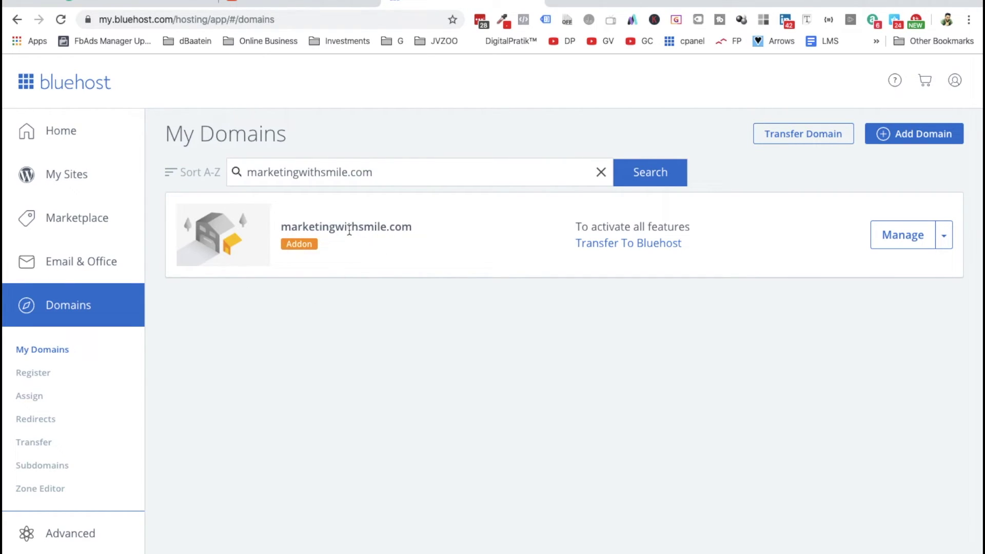
# Open and close marketingwithsmile.com's Manage dropdown twice to review its options.
pyautogui.click(946, 234)
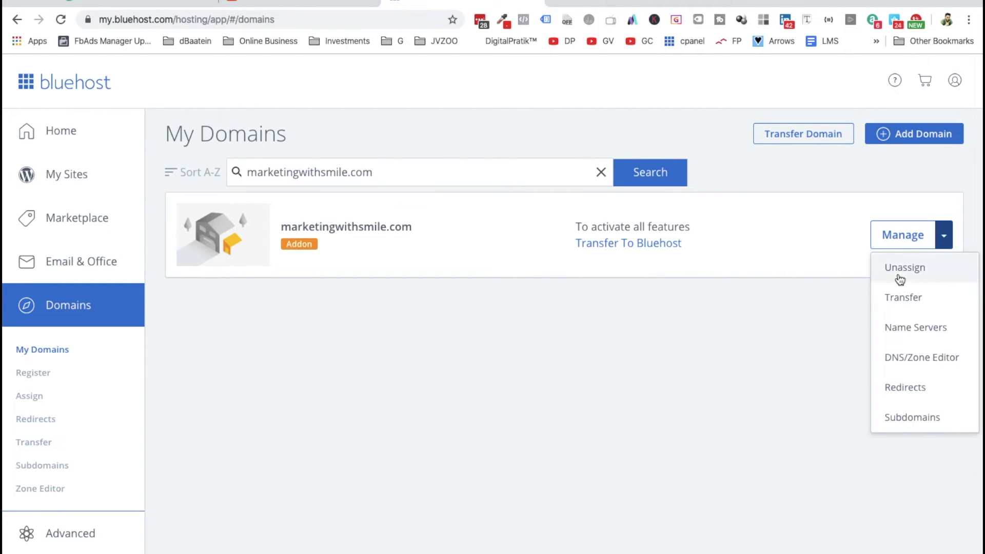
pyautogui.click(695, 334)
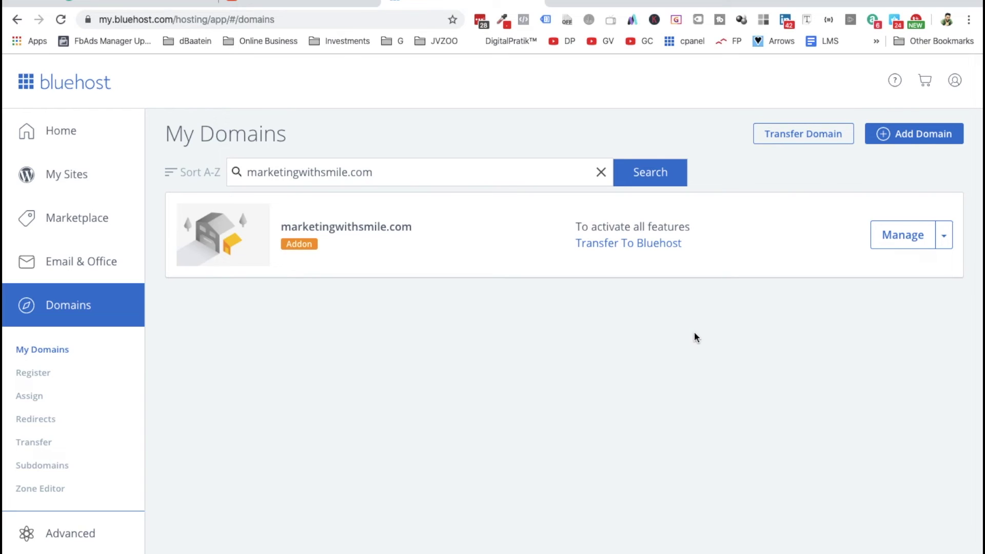
pyautogui.click(944, 236)
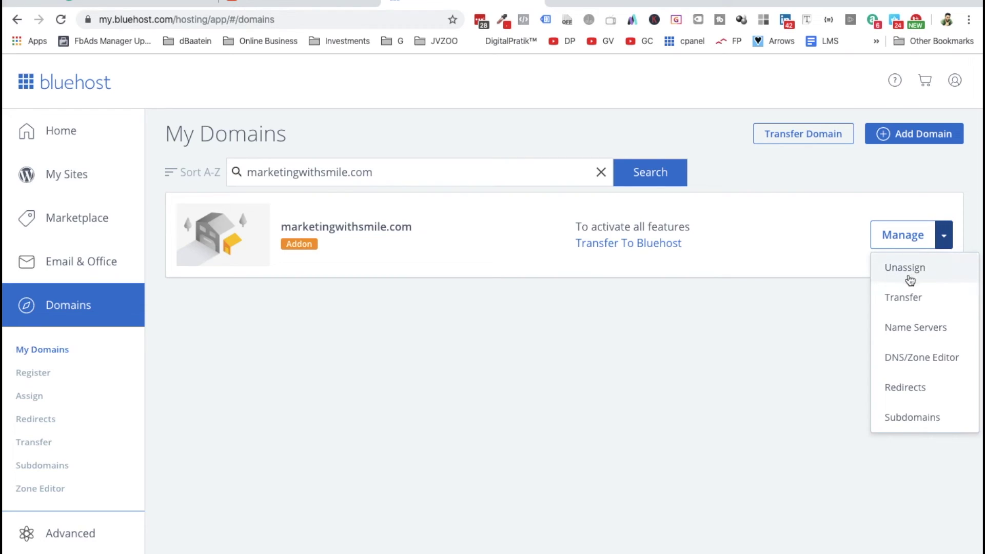
pyautogui.click(645, 319)
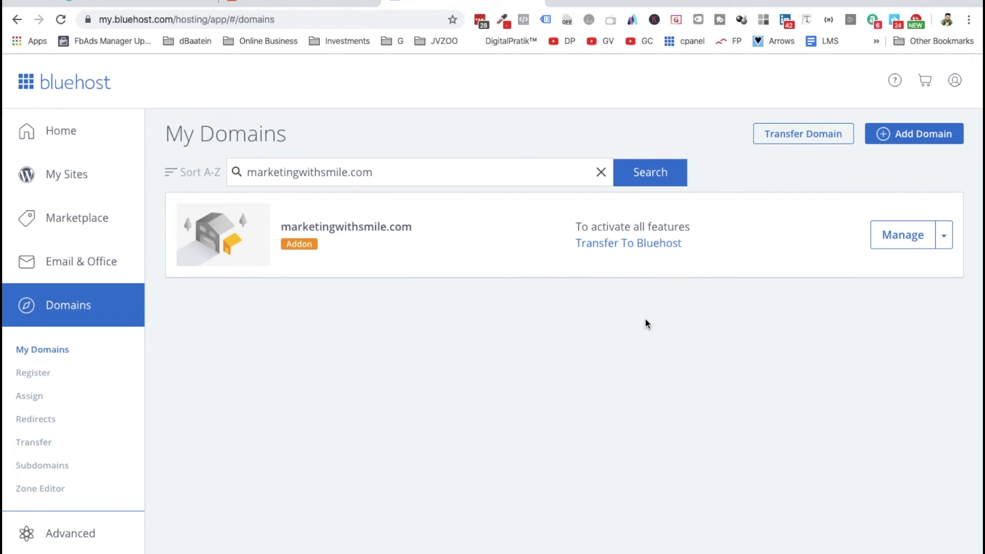